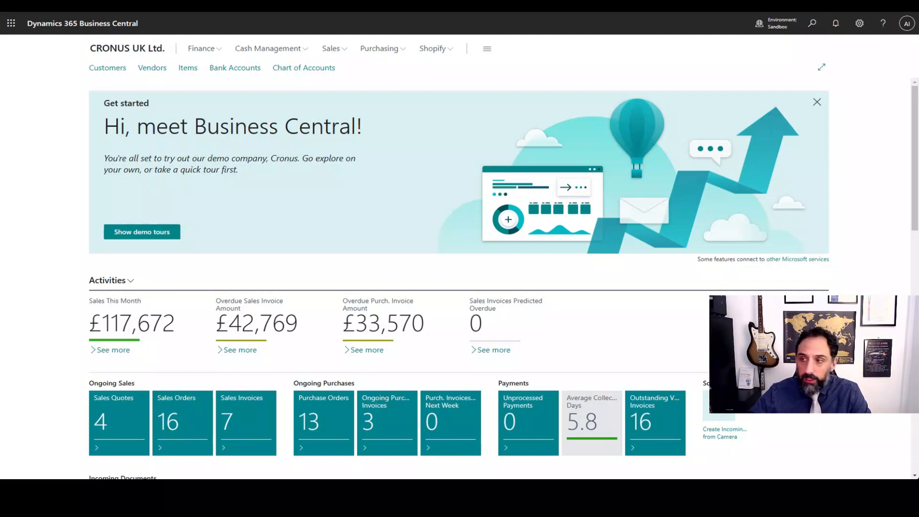
- Search for the Locations list and open the card of the MANCHESTER location
left_click(812, 23)
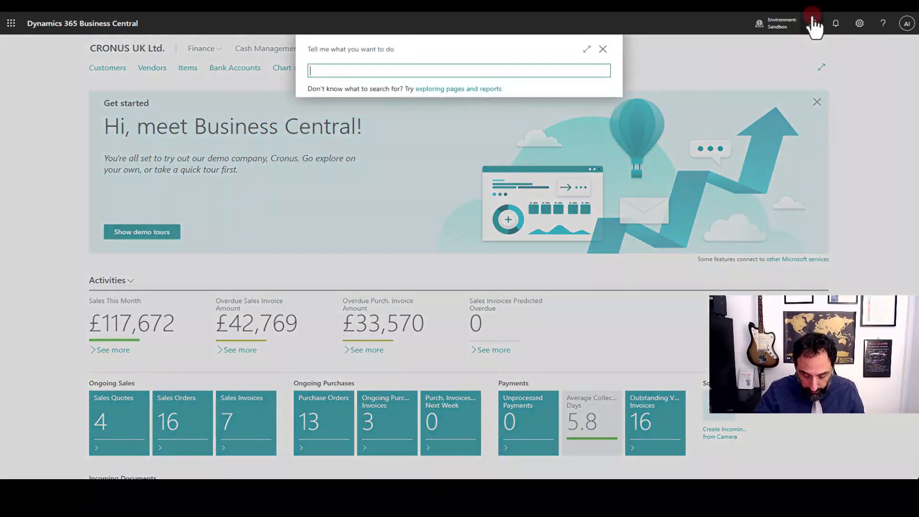
type("locati")
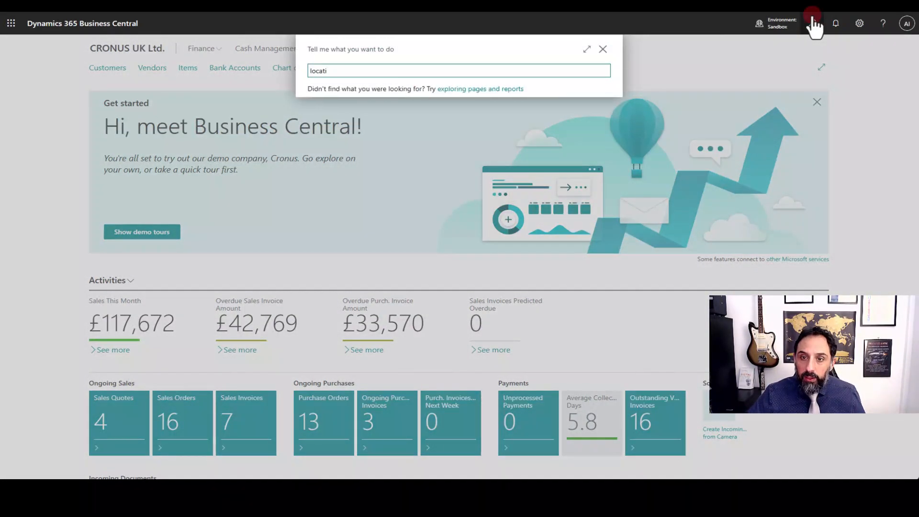
left_click(329, 111)
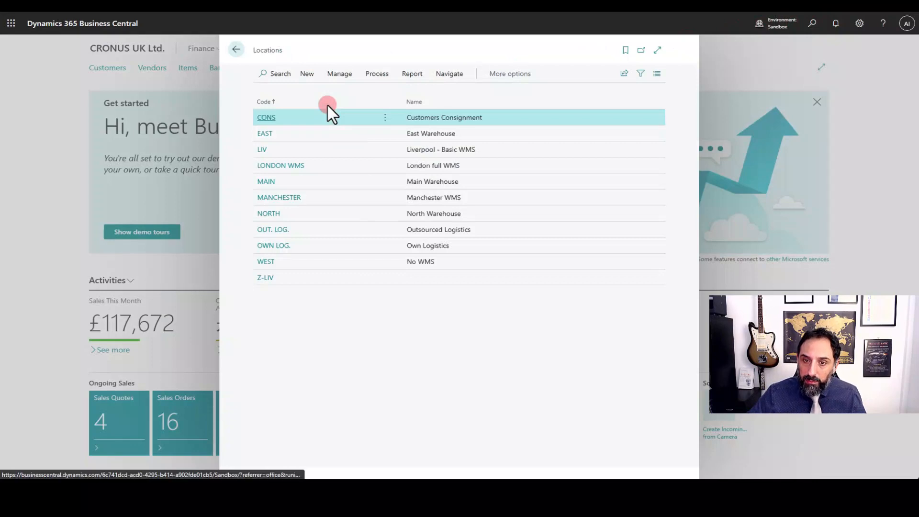
left_click(287, 197)
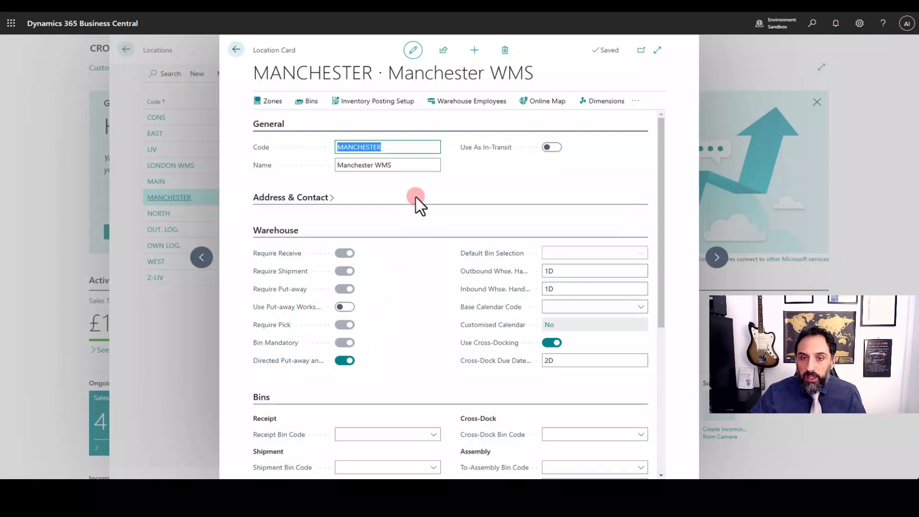
- Examine the zones set up for the MANCHESTER location and return to its location card
left_click(275, 95)
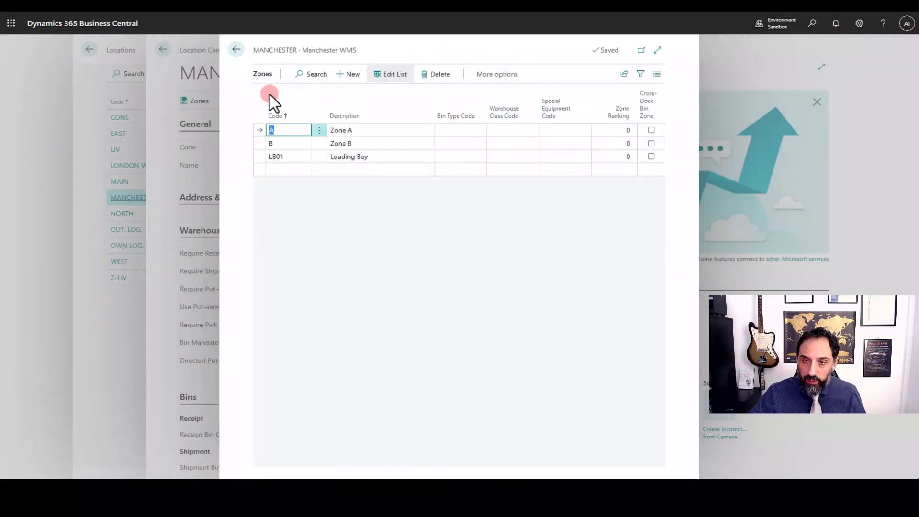
left_click(301, 246)
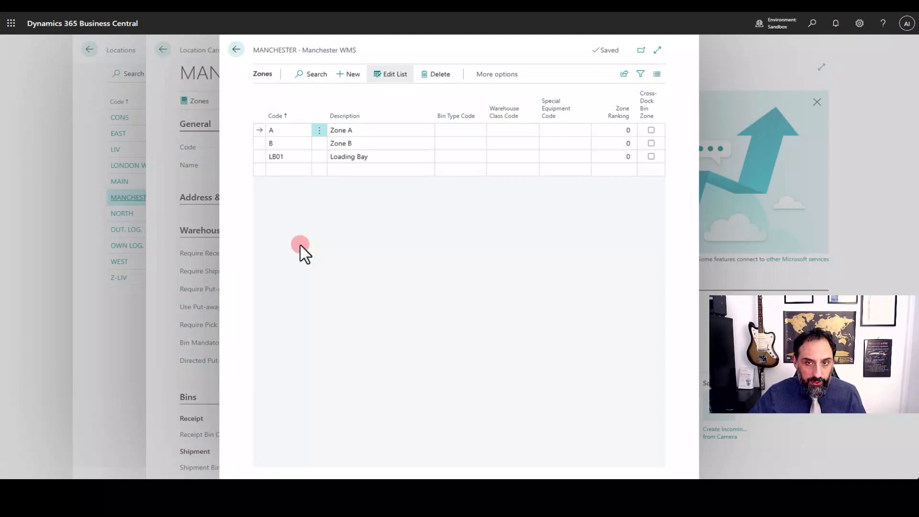
left_click(261, 141)
left_click(258, 127)
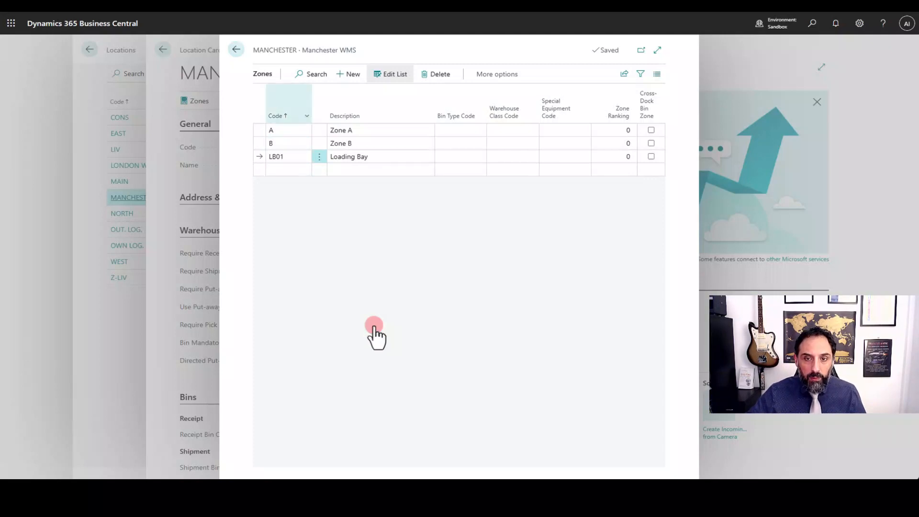
left_click(239, 49)
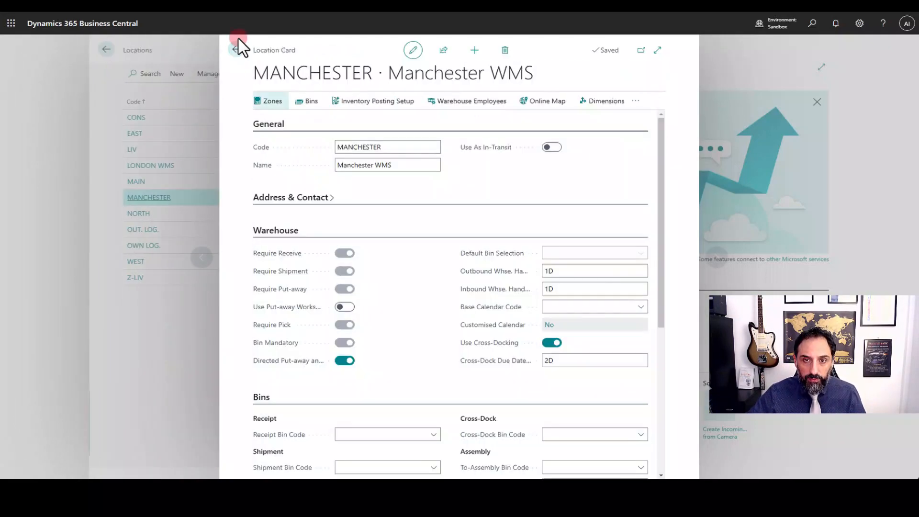
- Open the bins of the MANCHESTER location and add a new bin with the code B04A
left_click(310, 101)
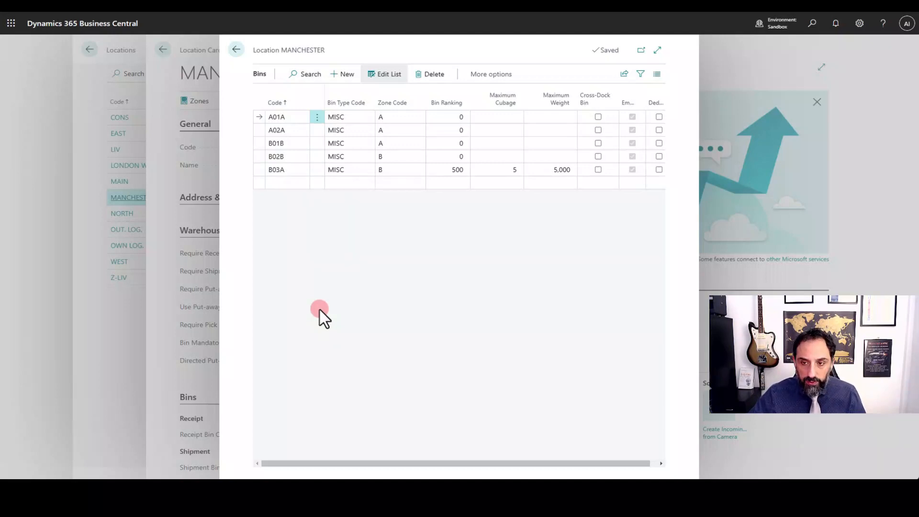
left_click(280, 180)
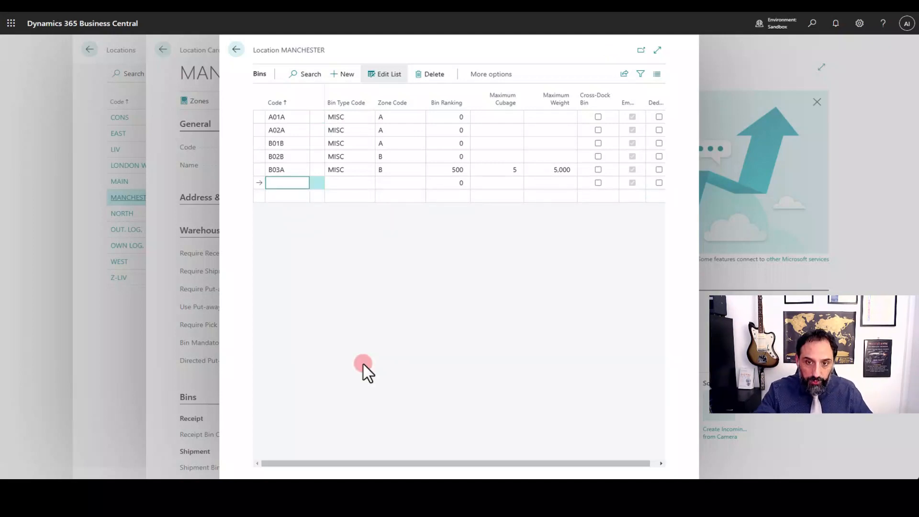
type("B")
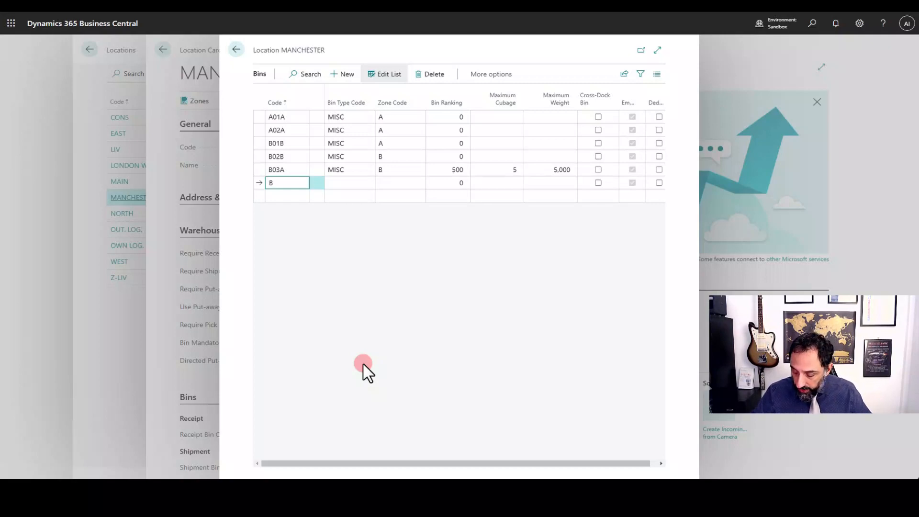
type("04A")
key("Tab")
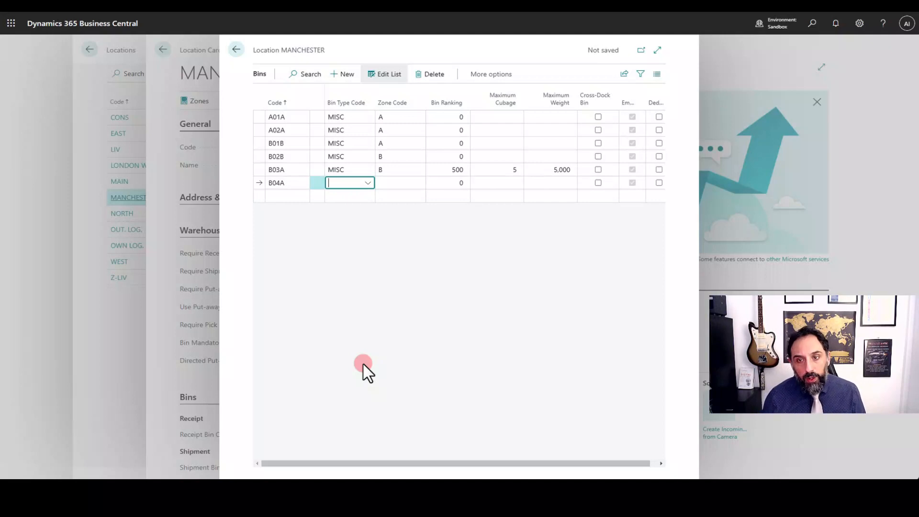
- Try to save bin B04A with its bin type and zone code empty, and check its validation results
key("Tab")
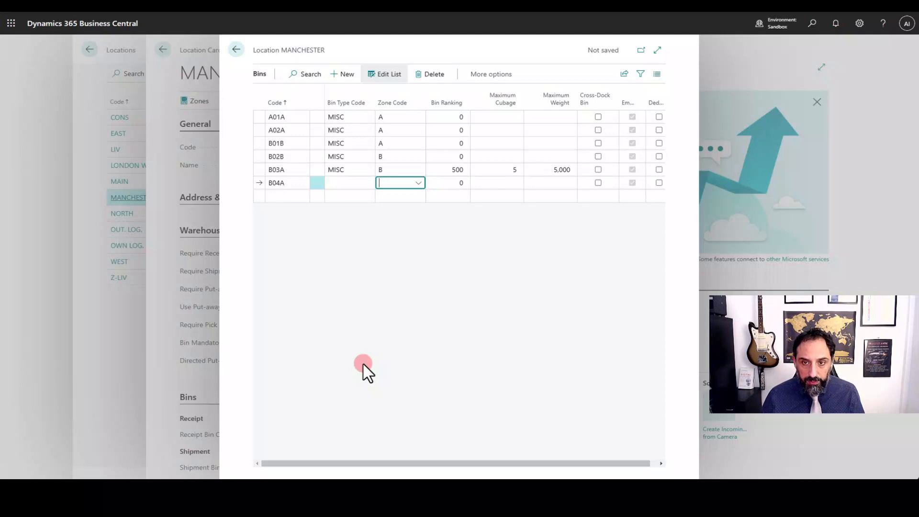
key("shift+Tab")
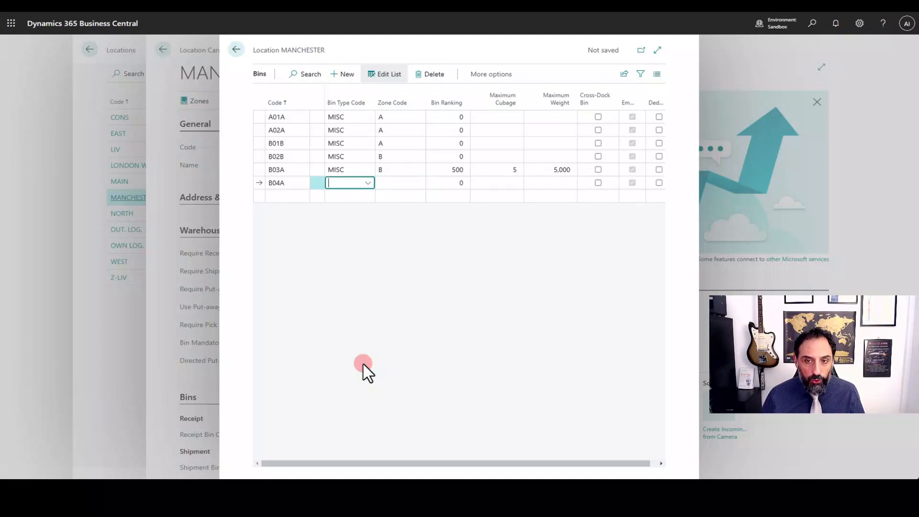
key("Tab")
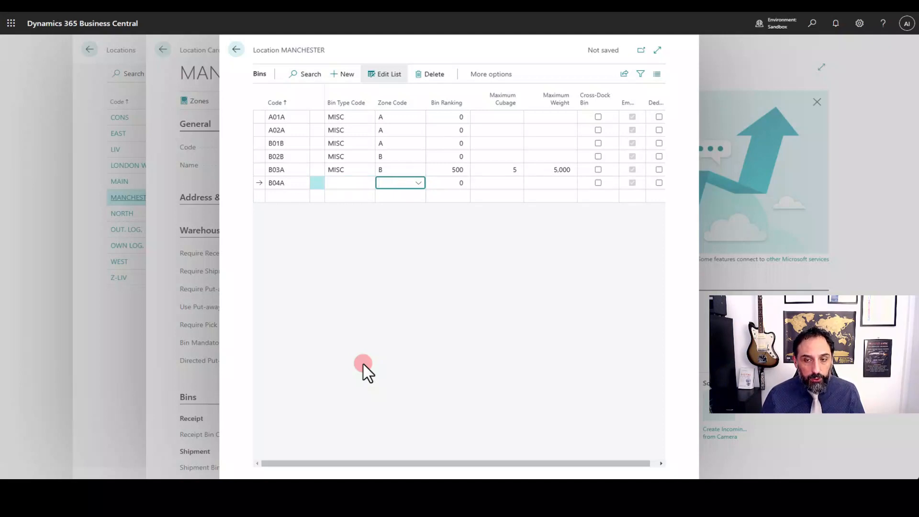
key("shift+Tab")
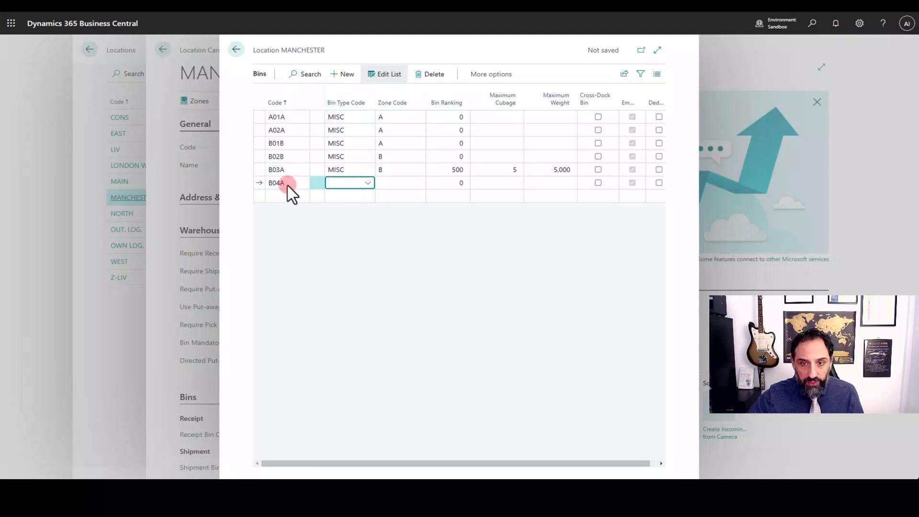
left_click(260, 194)
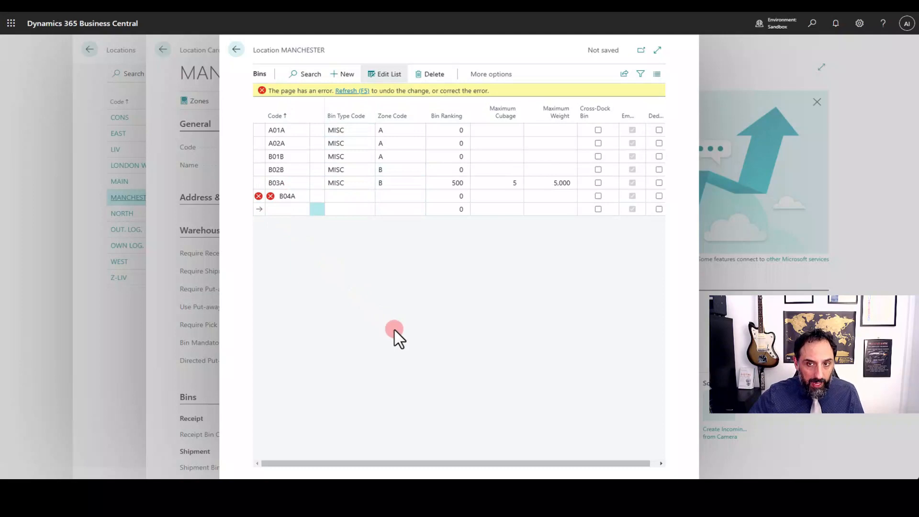
left_click(259, 195)
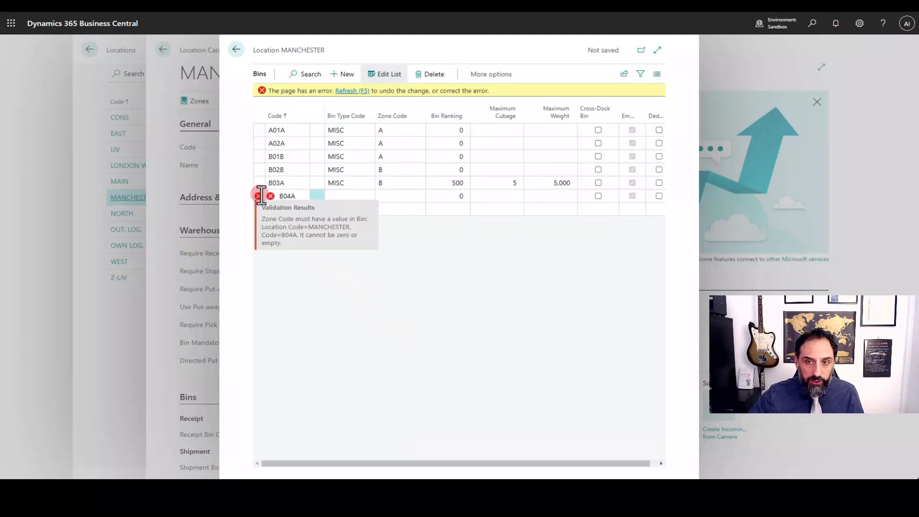
- Assign zone code B and bin type MISC to bin B04A
left_click(412, 195)
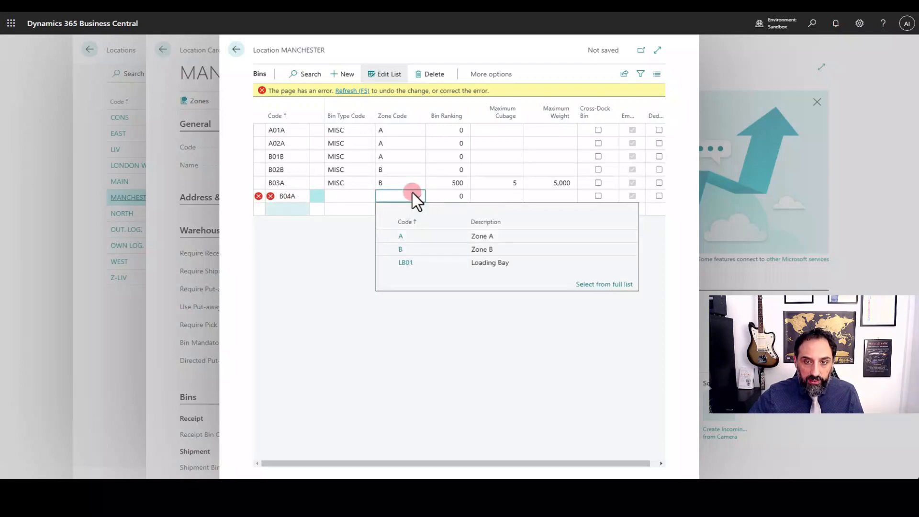
left_click(429, 250)
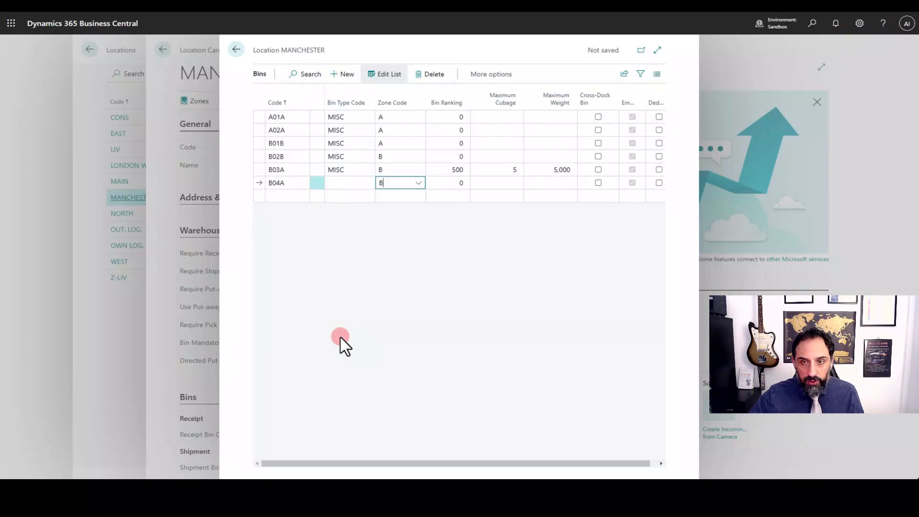
left_click(260, 195)
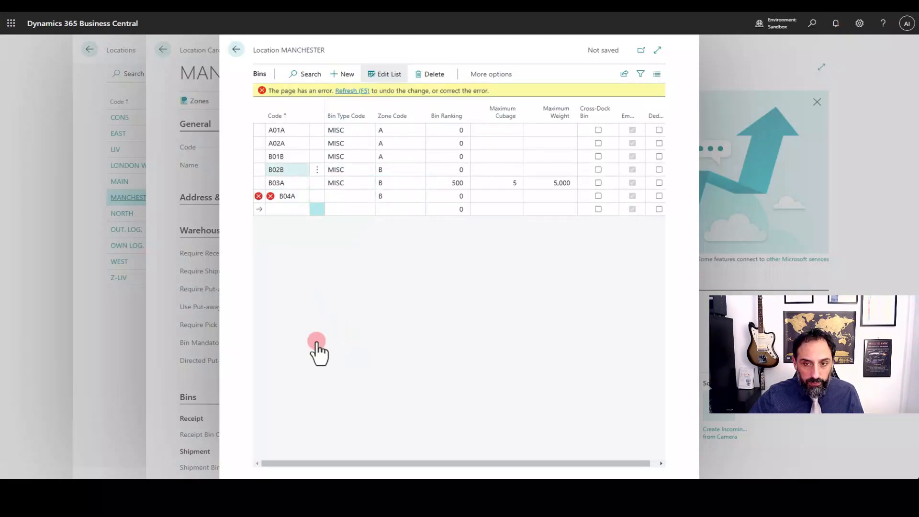
left_click(356, 194)
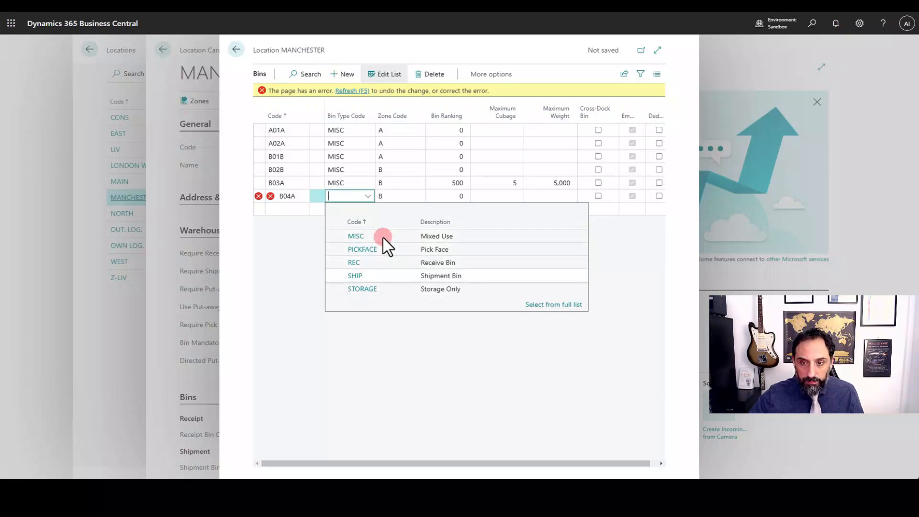
left_click(398, 234)
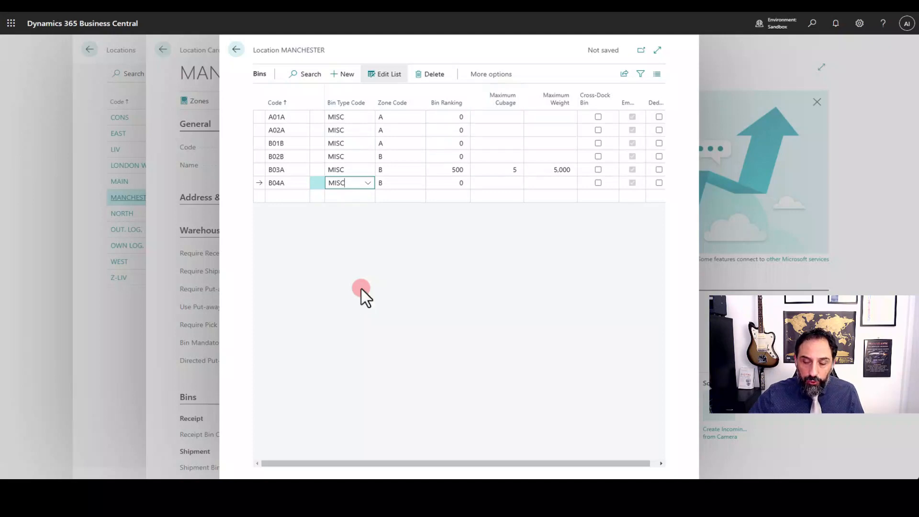
- Set the bin ranking of bin B04A to 250 and save the bin line
left_click(449, 182)
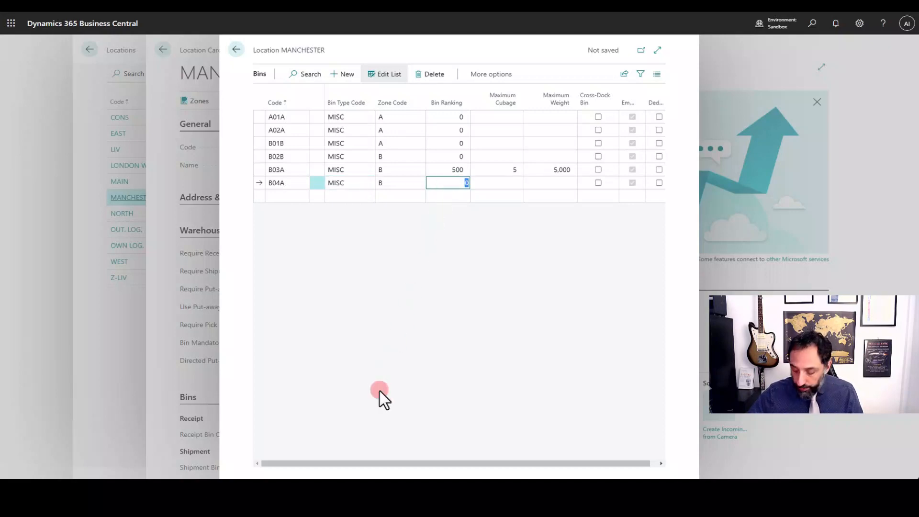
type("250")
key("Tab")
key("shift+Tab")
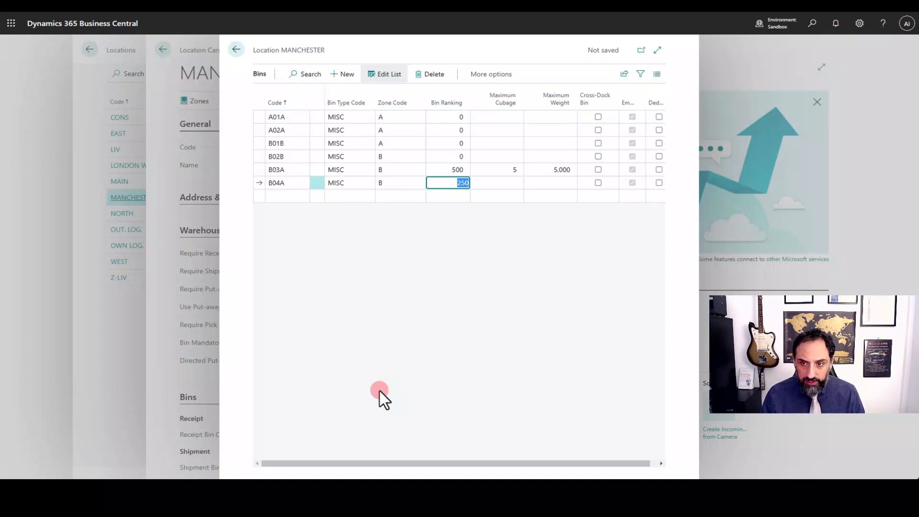
key("Up")
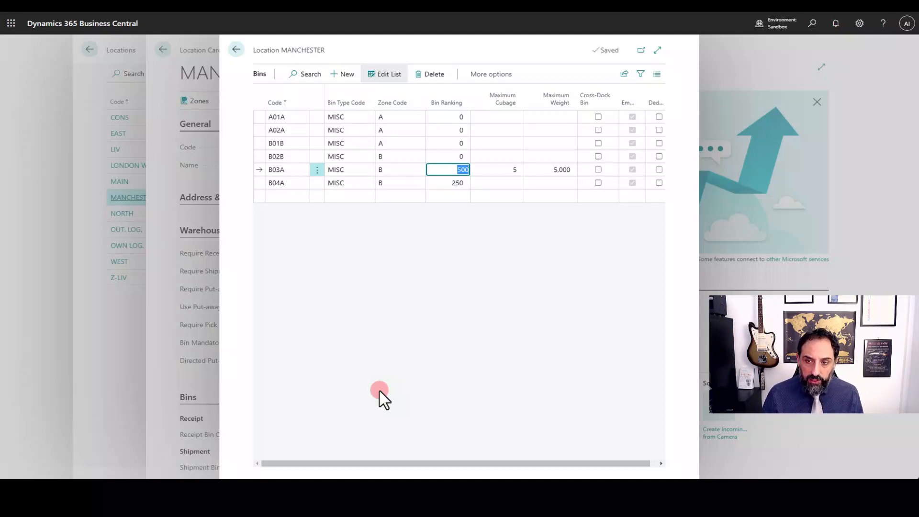
- Compare the codes, bin types, zones and bin rankings of bins B03A and B04A
key("Left")
key("Left")
key("Left")
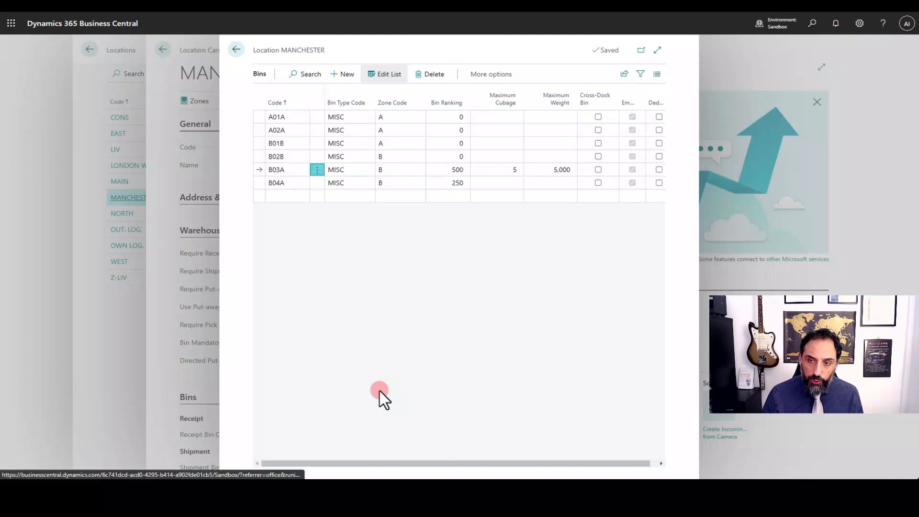
key("Right")
key("Right")
key("Right")
key("Left")
key("Left")
key("Left")
key("Left")
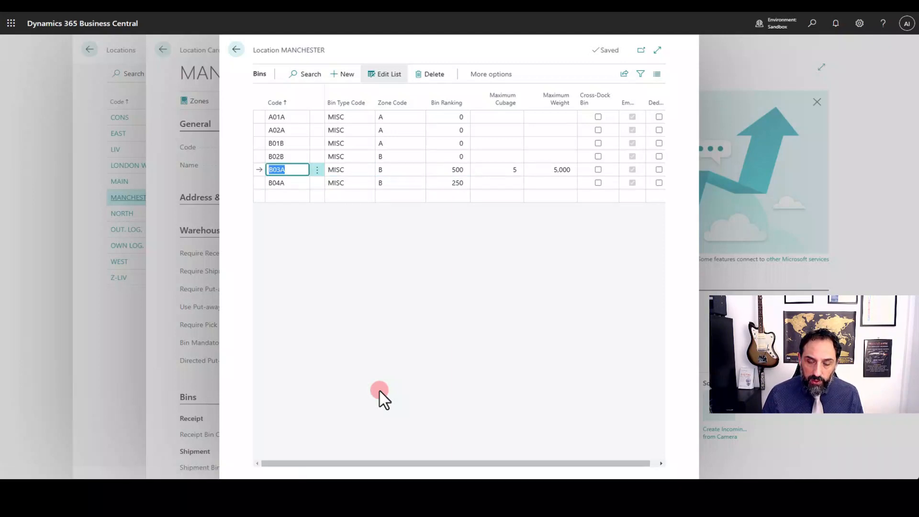
key("Right")
key("Right")
key("Right")
key("Right")
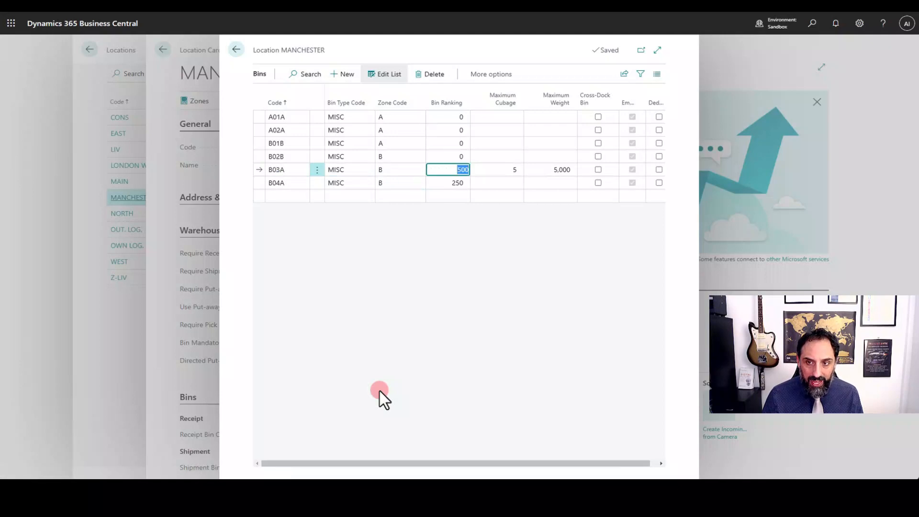
key("Down")
key("Left")
key("Left")
key("Left")
key("Right")
key("Right")
key("Right")
key("Right")
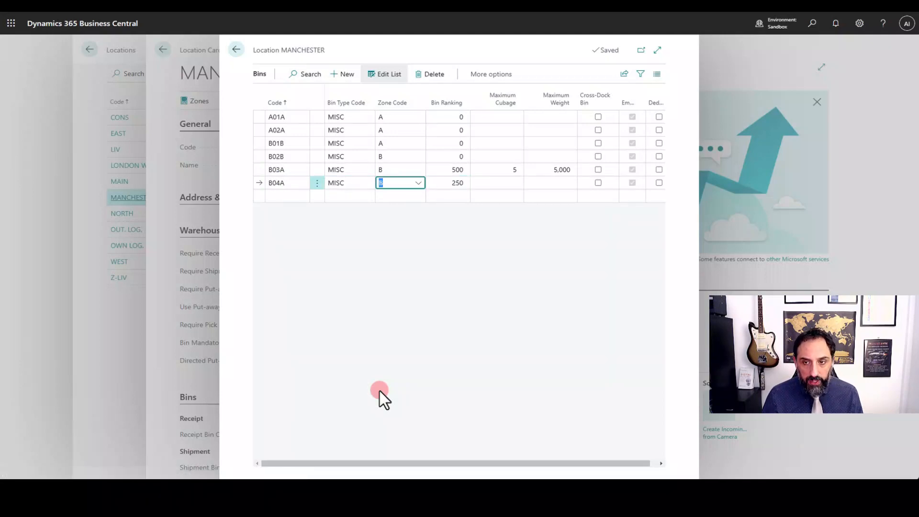
key("Up")
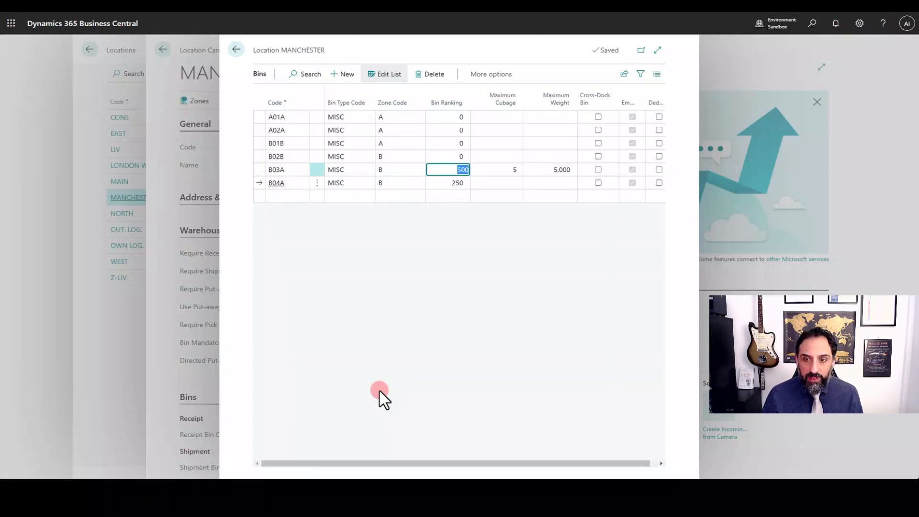
key("Down")
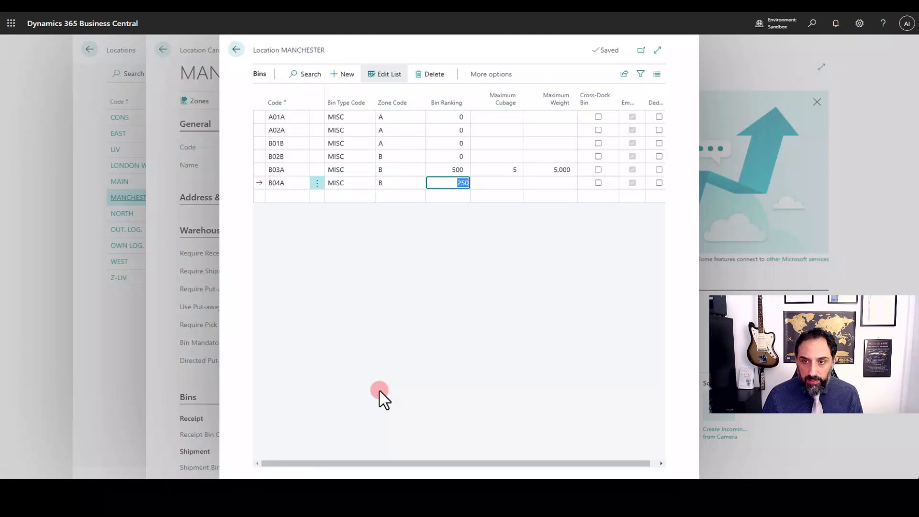
key("Up")
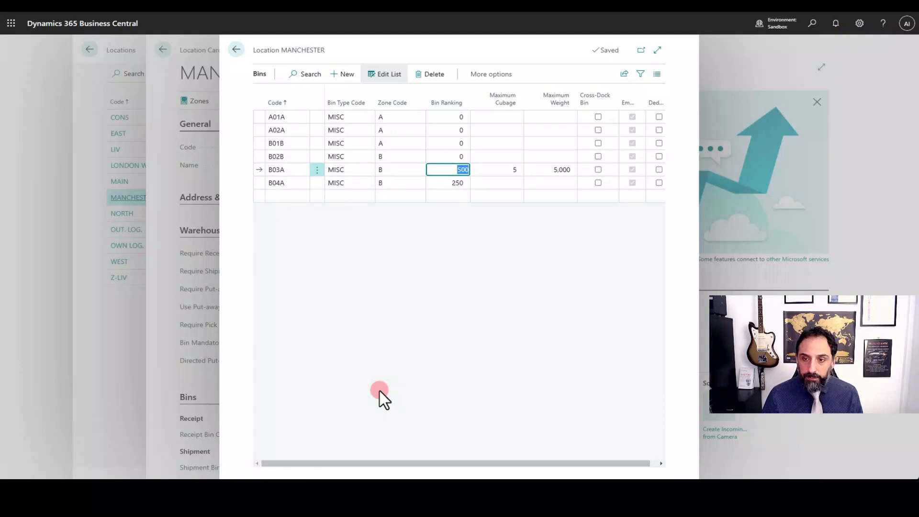
key("Down")
key("Up")
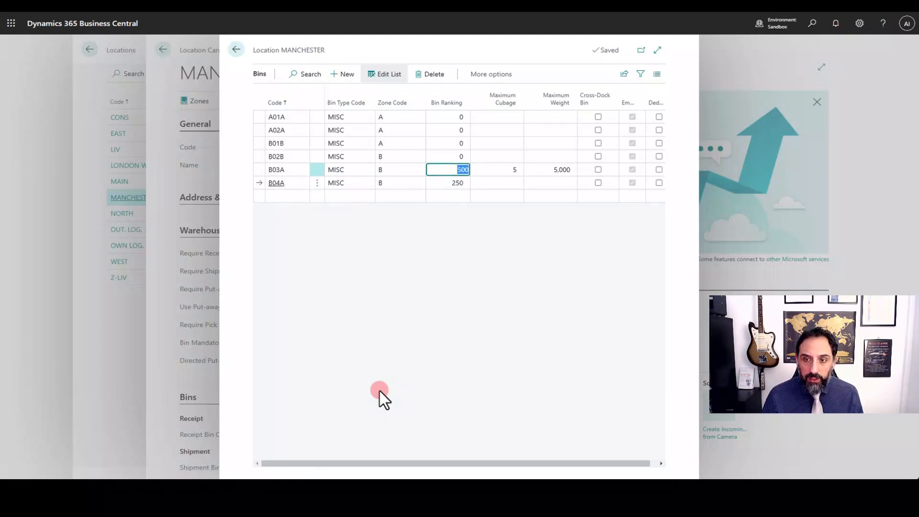
key("shift+Tab")
key("shift+Tab")
key("shift+Tab")
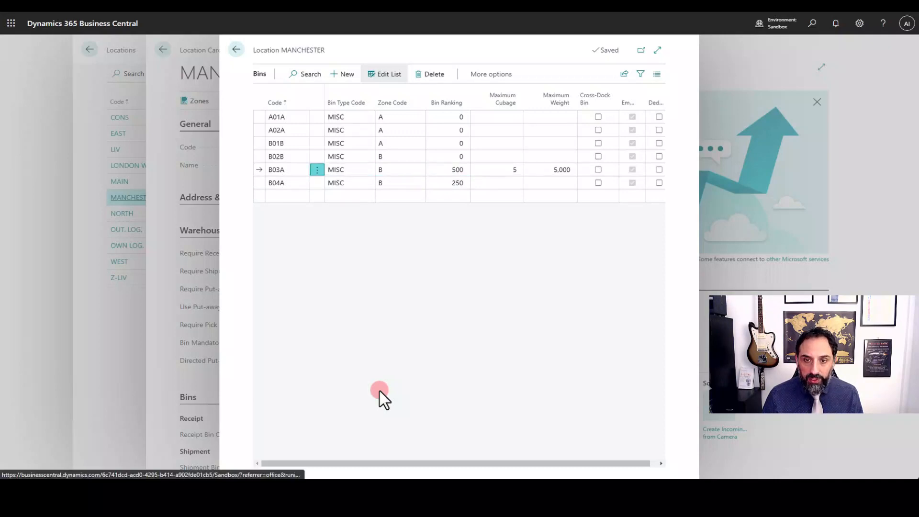
- Set the maximum cubage of bin B04A to 5
key("Down")
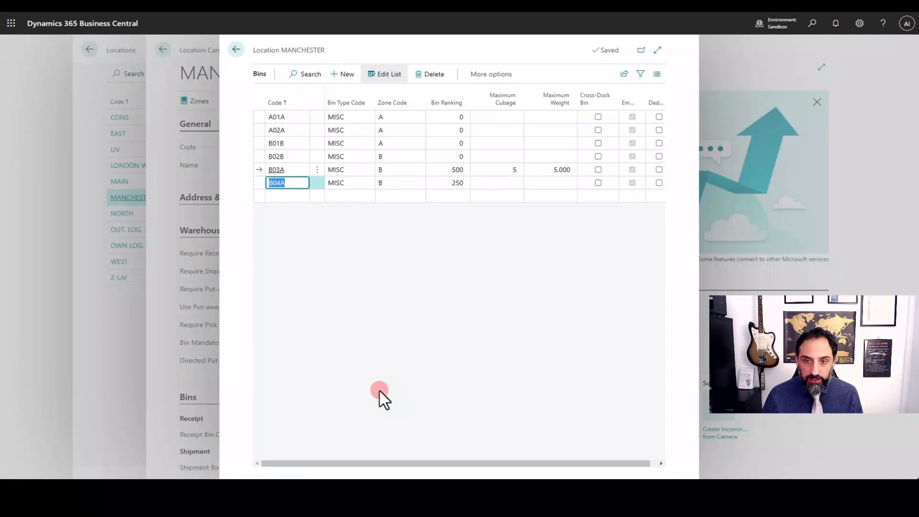
key("Tab")
key("Tab")
key("Tab")
key("Tab")
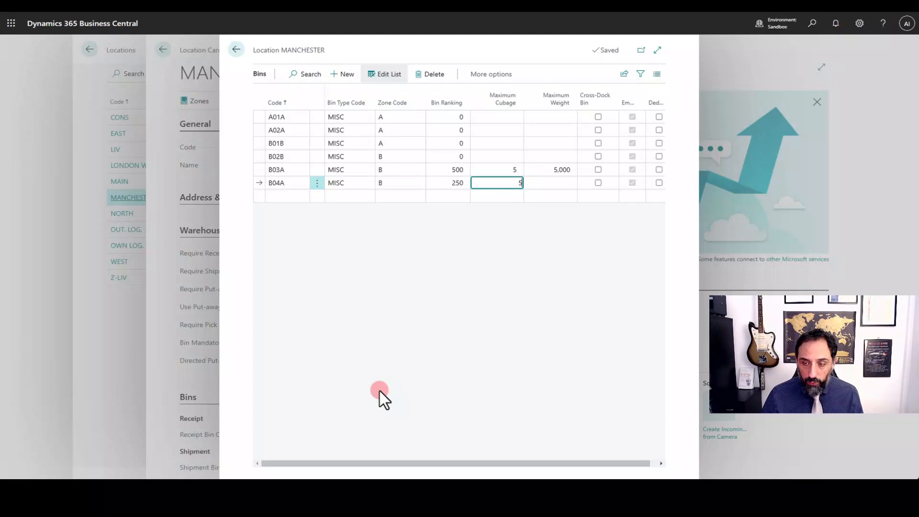
key("Tab")
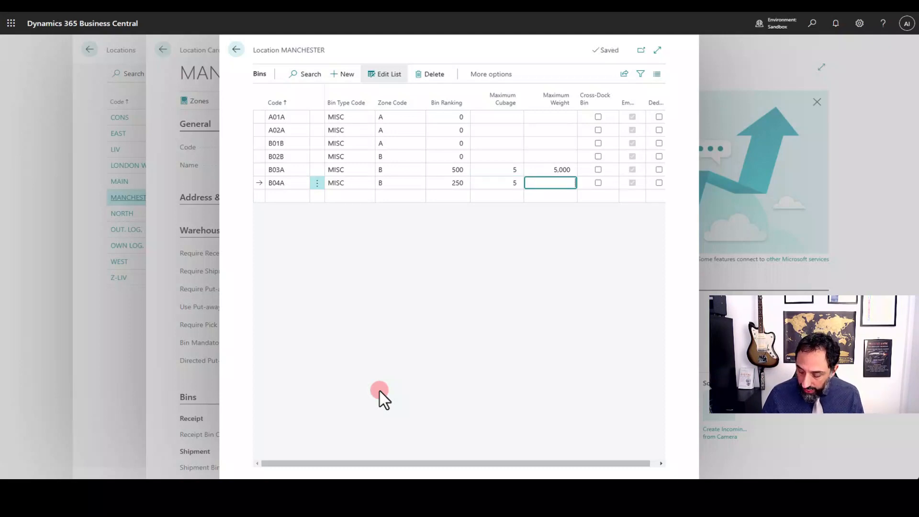
- Set the maximum weight of bin B04A to 5,000, save the bin line and compare its capacity limits with bin B03A
type("5000")
key("Up")
key("Down")
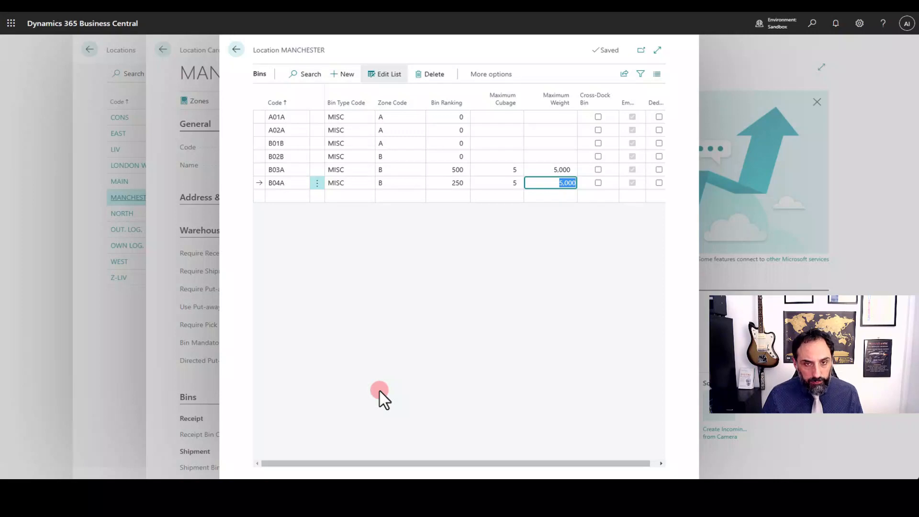
key("Up")
key("shift+Tab")
key("Down")
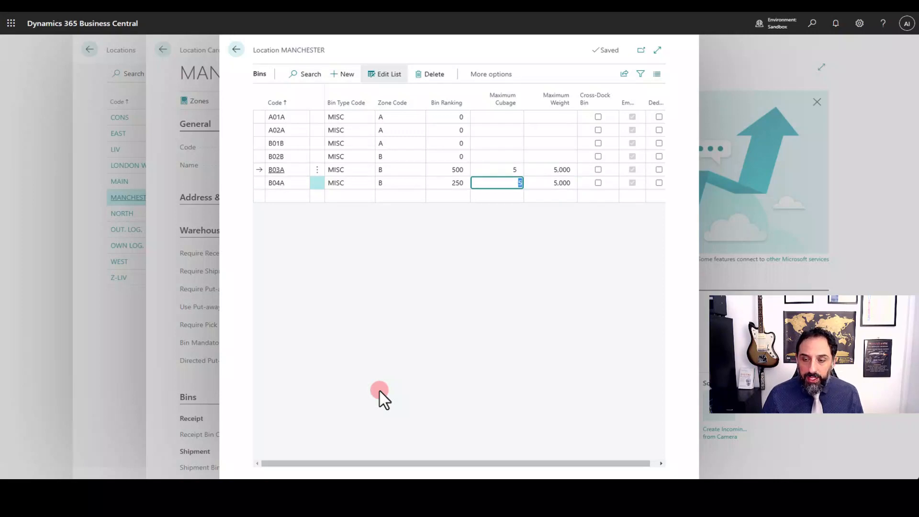
key("Up")
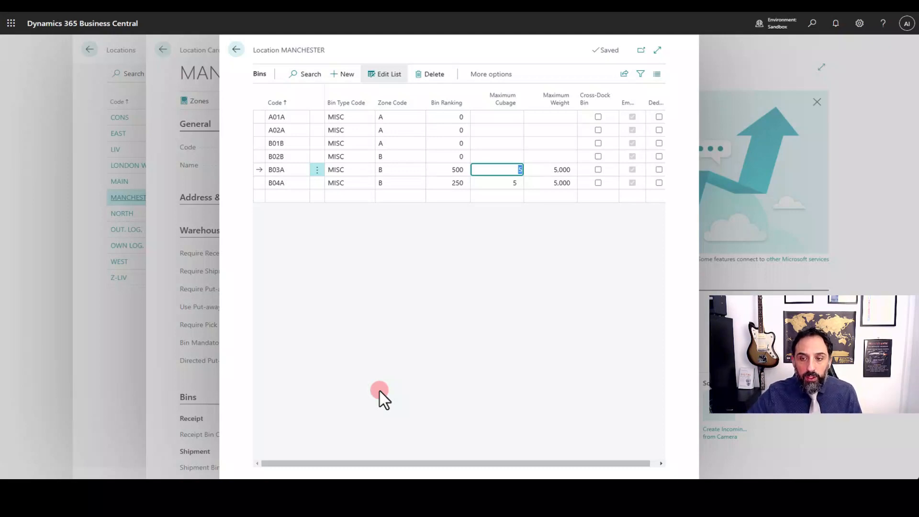
- Return to the MANCHESTER location card and set its Bin Capacity Policy to Prohibit More Than Max. Cap
left_click(235, 48)
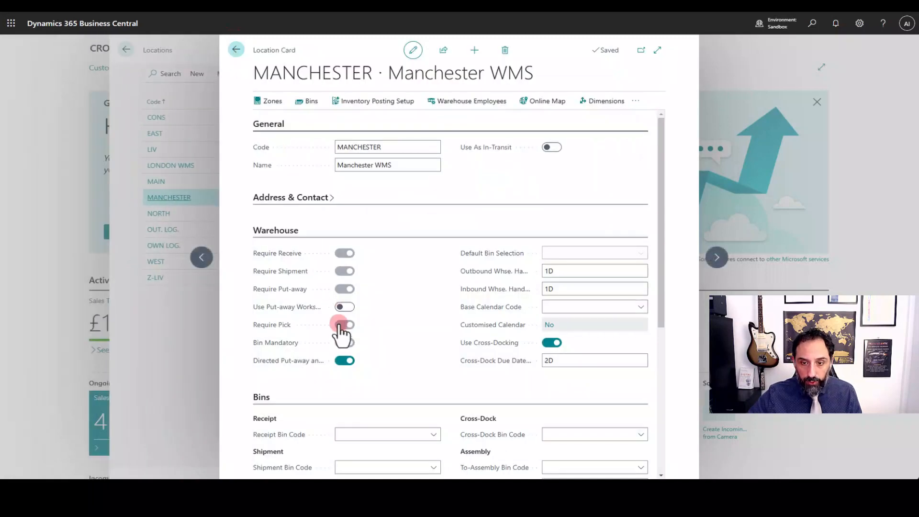
scroll(346, 340, "down", 5)
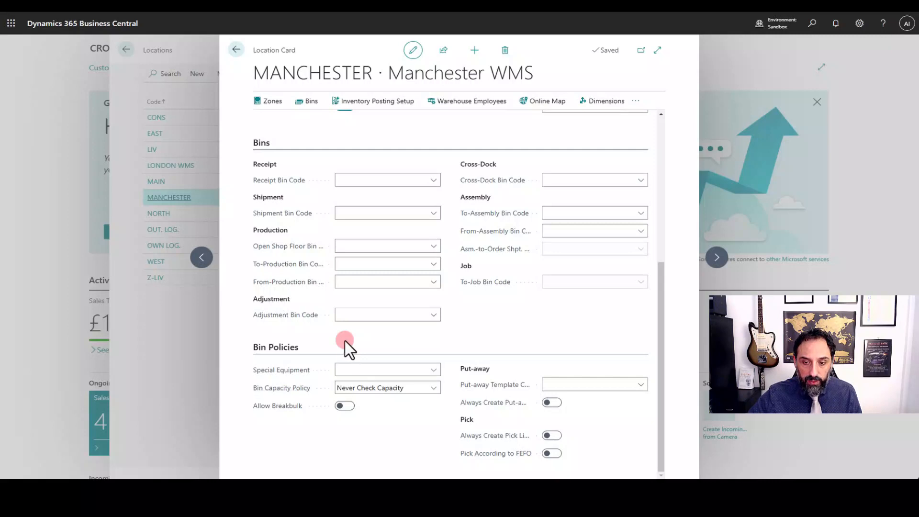
left_click(421, 397)
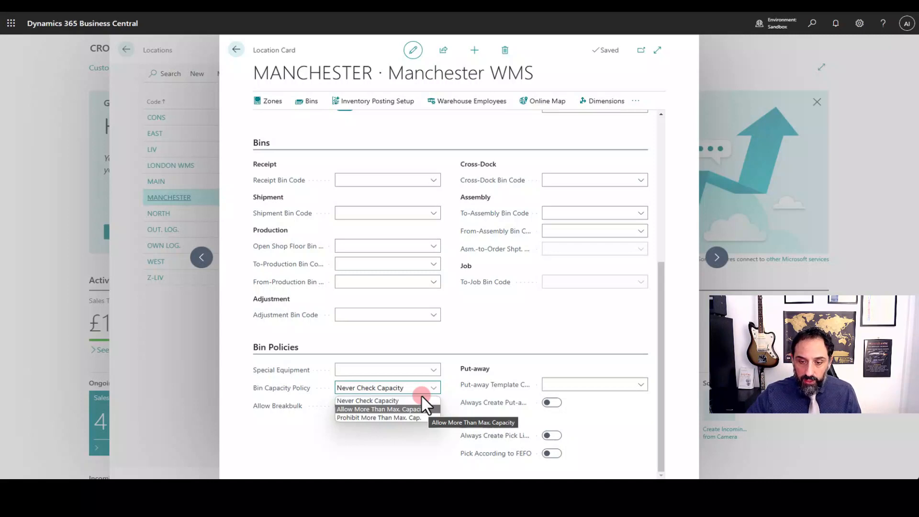
left_click(415, 418)
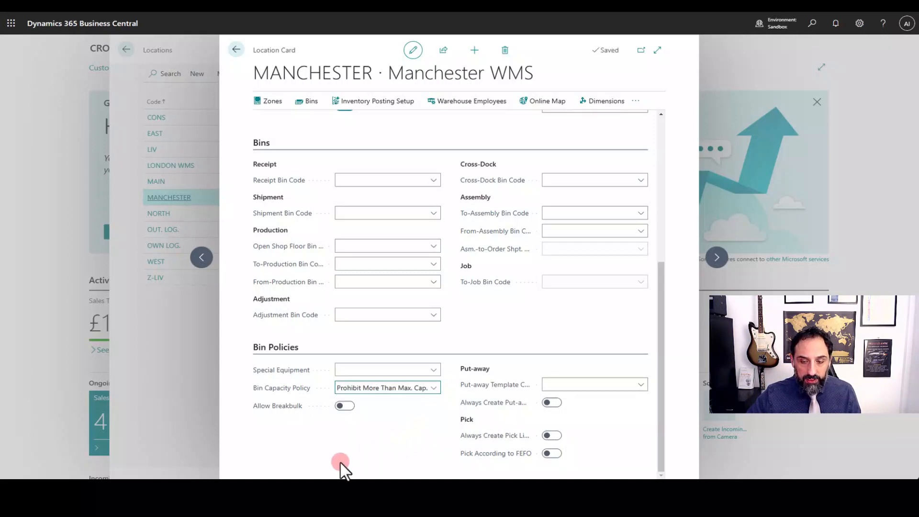